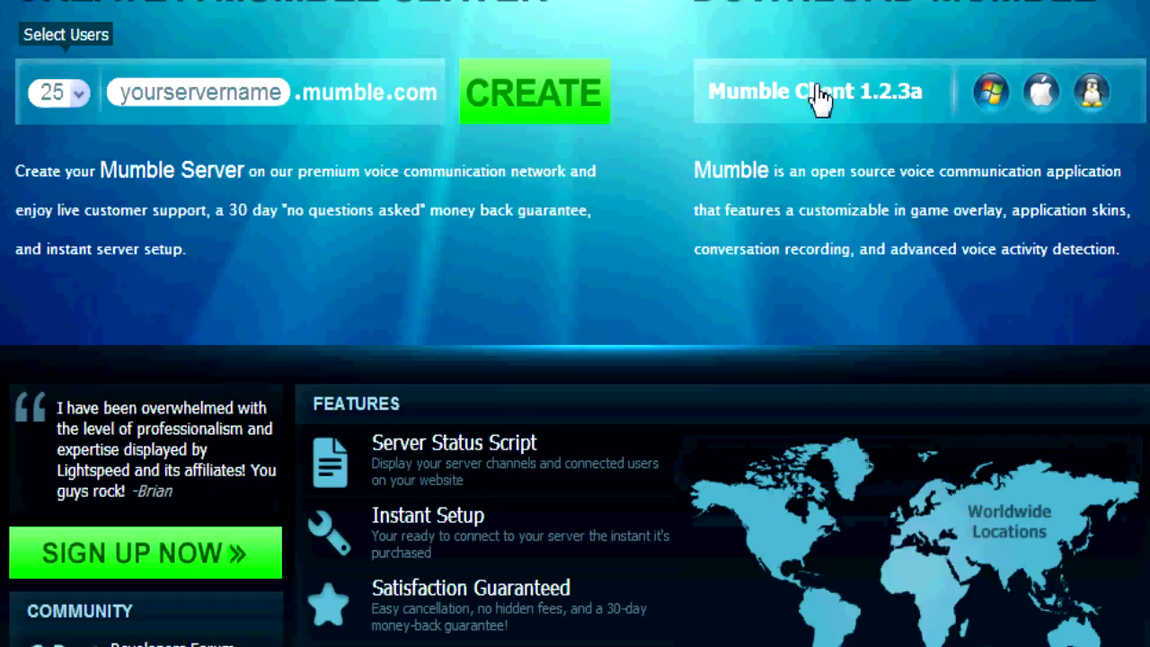
Step: Download the Mumble Client 1.2.3a for Windows and run its installer
{"action": "left_click", "coordinate": [816, 94]}
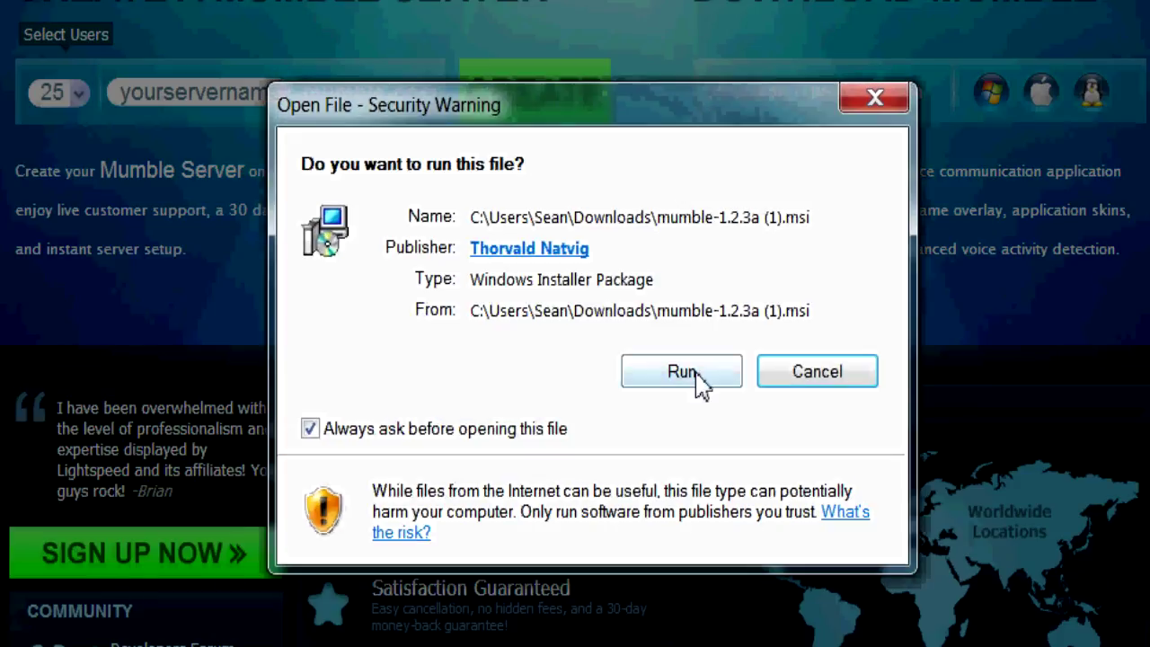
{"action": "left_click", "coordinate": [696, 383]}
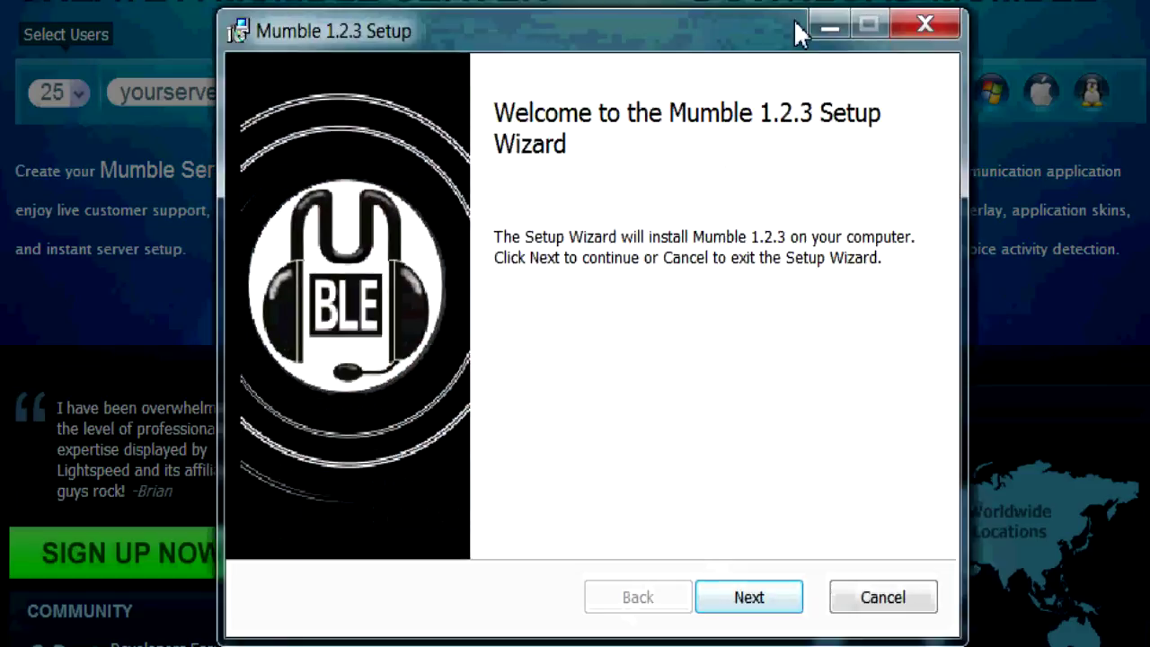
Step: Install Mumble 1.2.3 with the default features and location, accepting the license agreement, and finish the setup wizard
{"action": "left_click", "coordinate": [764, 601]}
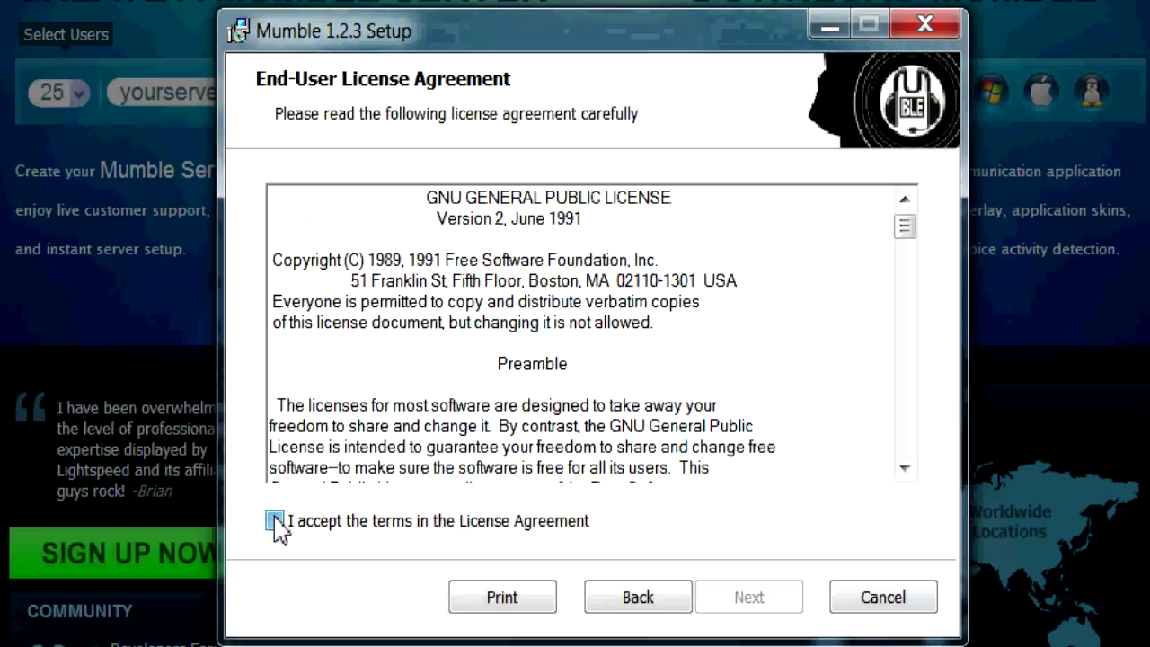
{"action": "left_click", "coordinate": [275, 521]}
{"action": "left_click", "coordinate": [748, 604]}
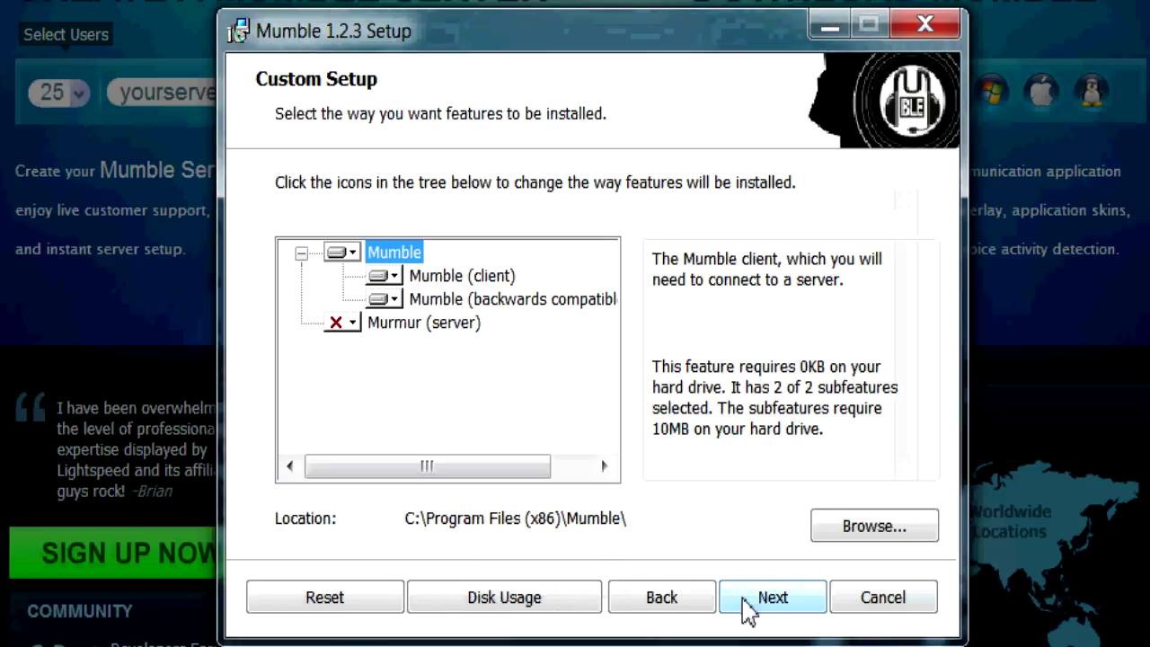
{"action": "left_click", "coordinate": [753, 604]}
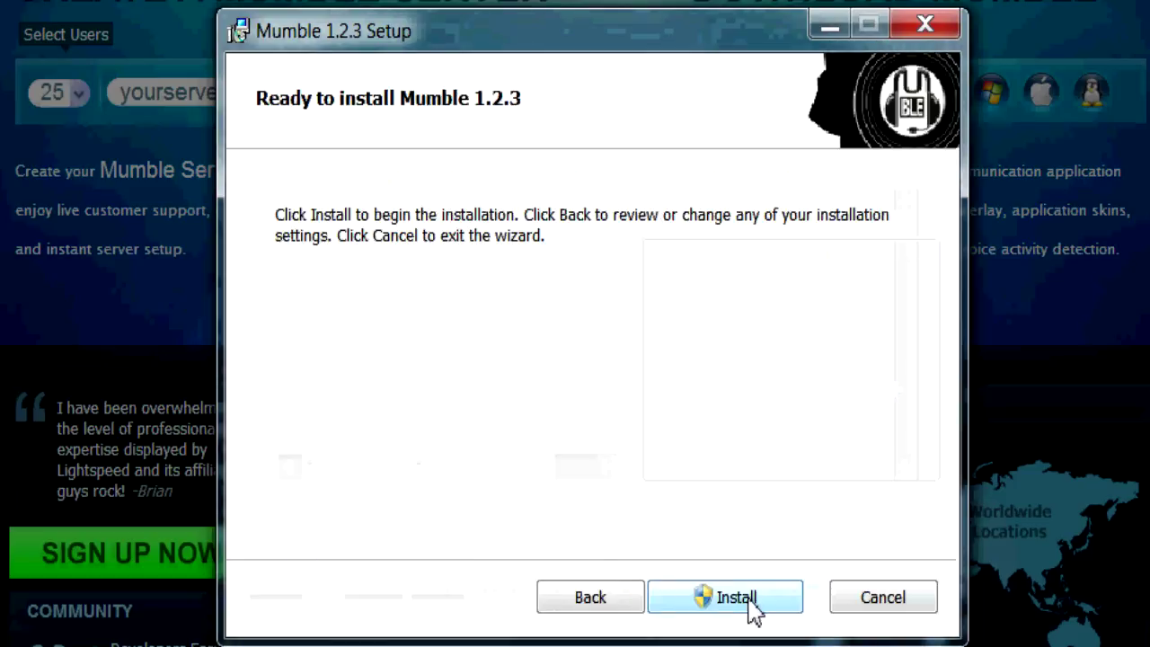
{"action": "left_click", "coordinate": [735, 598]}
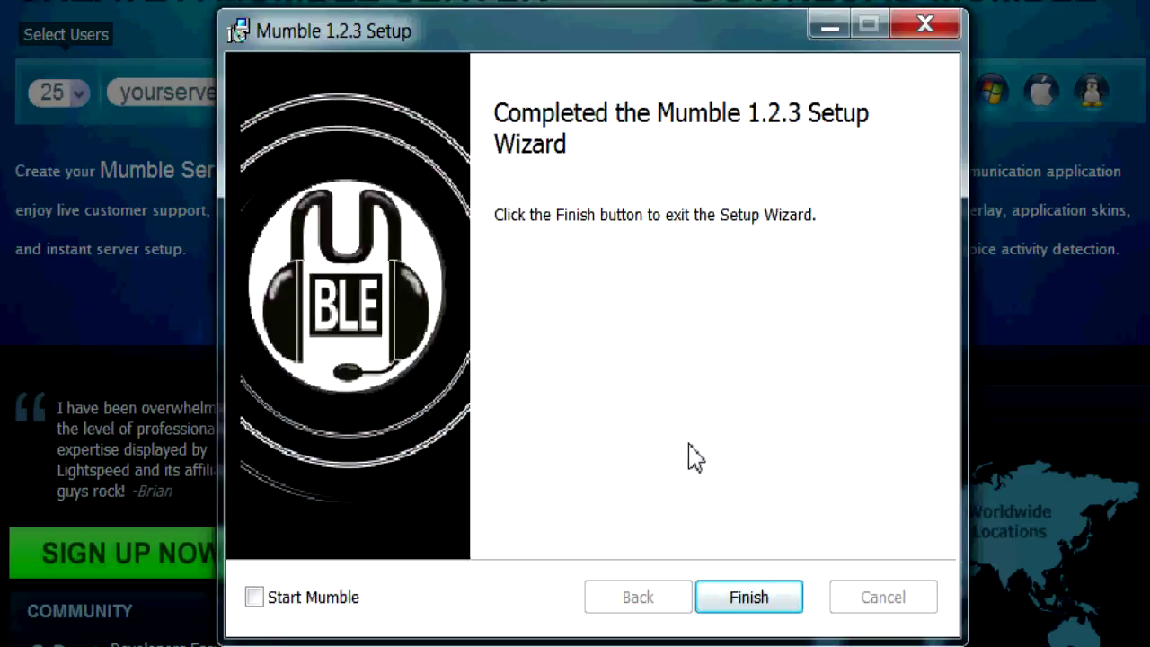
{"action": "left_click", "coordinate": [738, 610]}
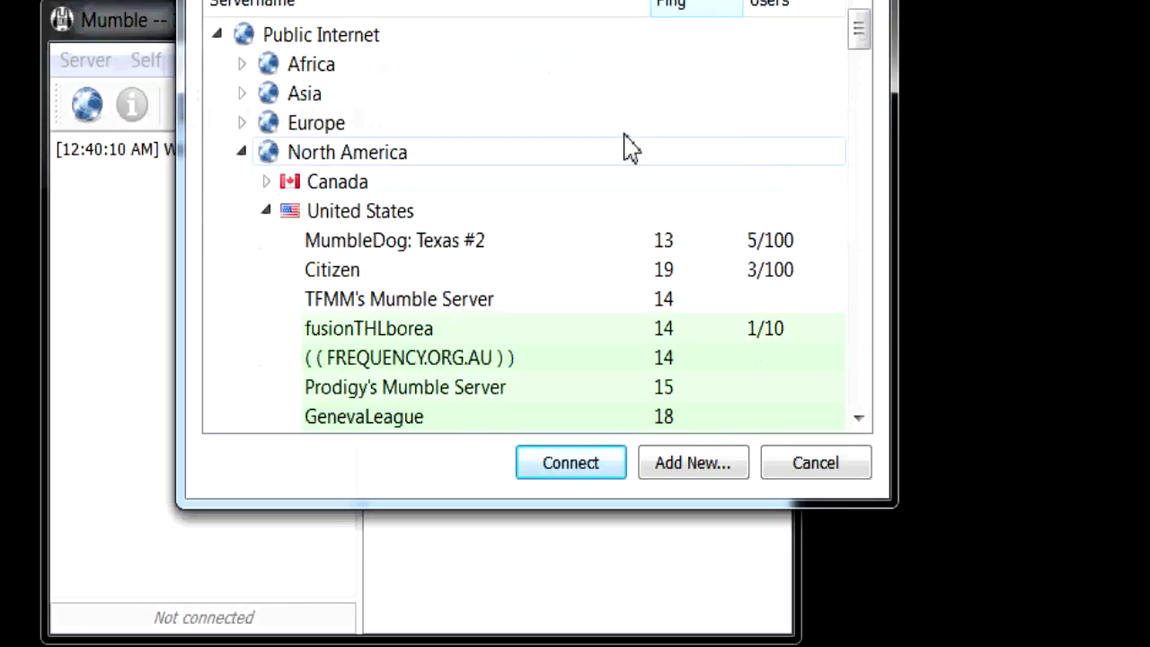
Step: Examine the public servers in the Mumble Server Connect window, collapse the Public Internet list, and close the window
{"action": "mouse_move", "coordinate": [863, 36]}
{"action": "left_mouse_down"}
{"action": "mouse_move", "coordinate": [870, 420]}
{"action": "mouse_move", "coordinate": [859, 16]}
{"action": "left_mouse_up"}
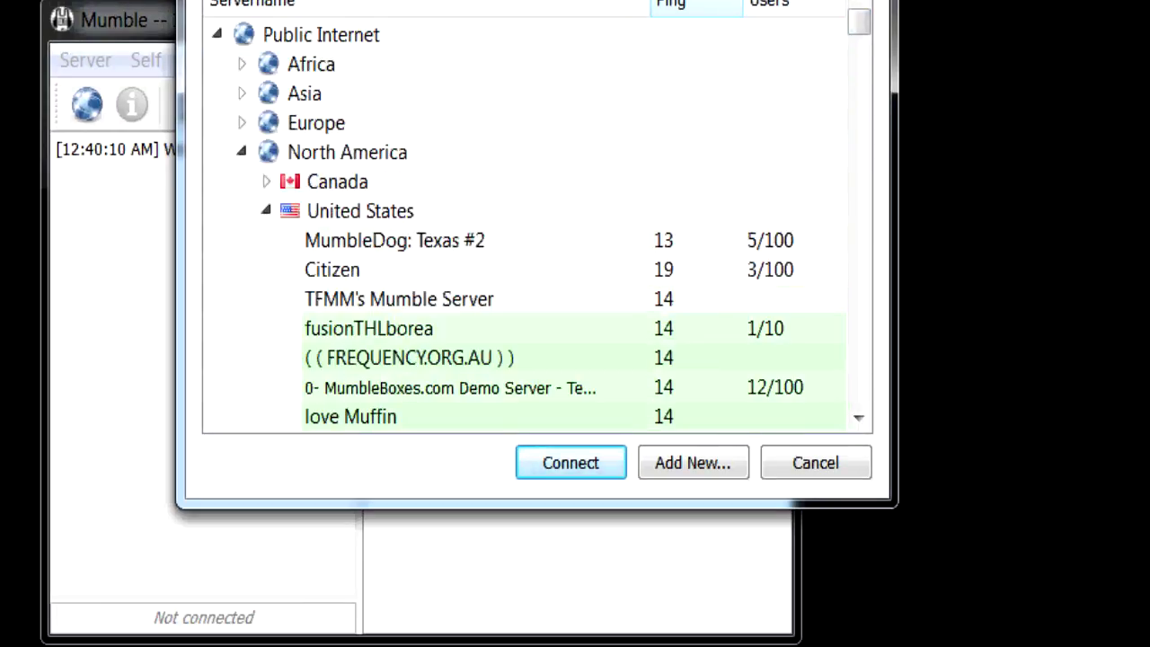
{"action": "key", "text": "Escape"}
{"action": "left_click", "coordinate": [98, 67]}
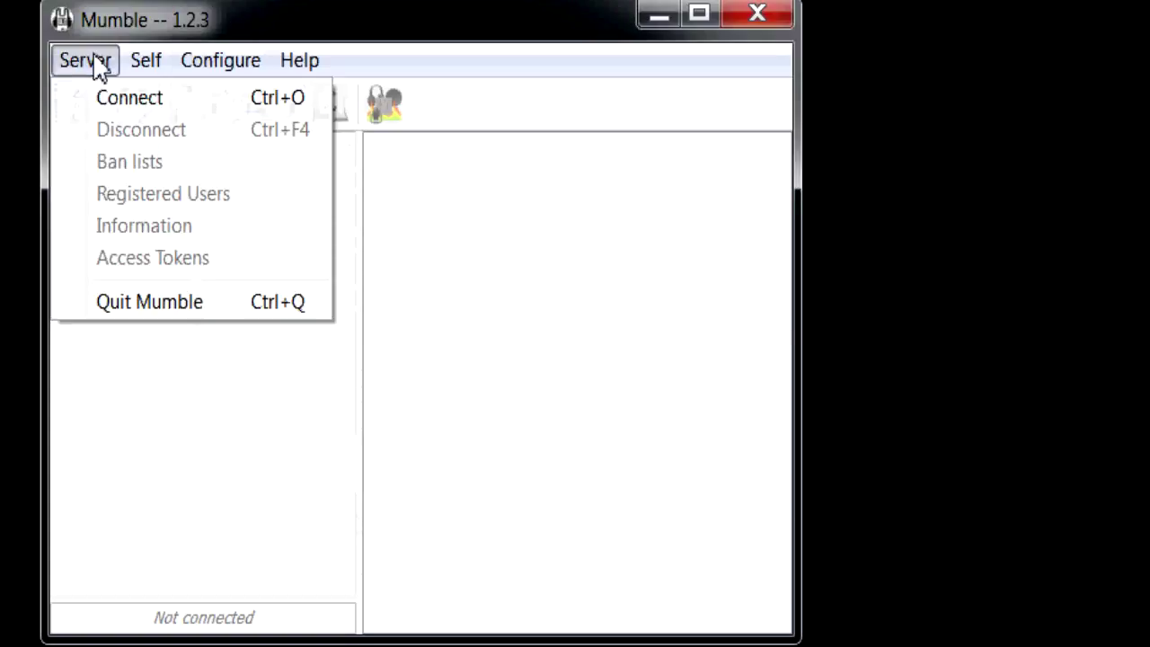
{"action": "left_click", "coordinate": [98, 98]}
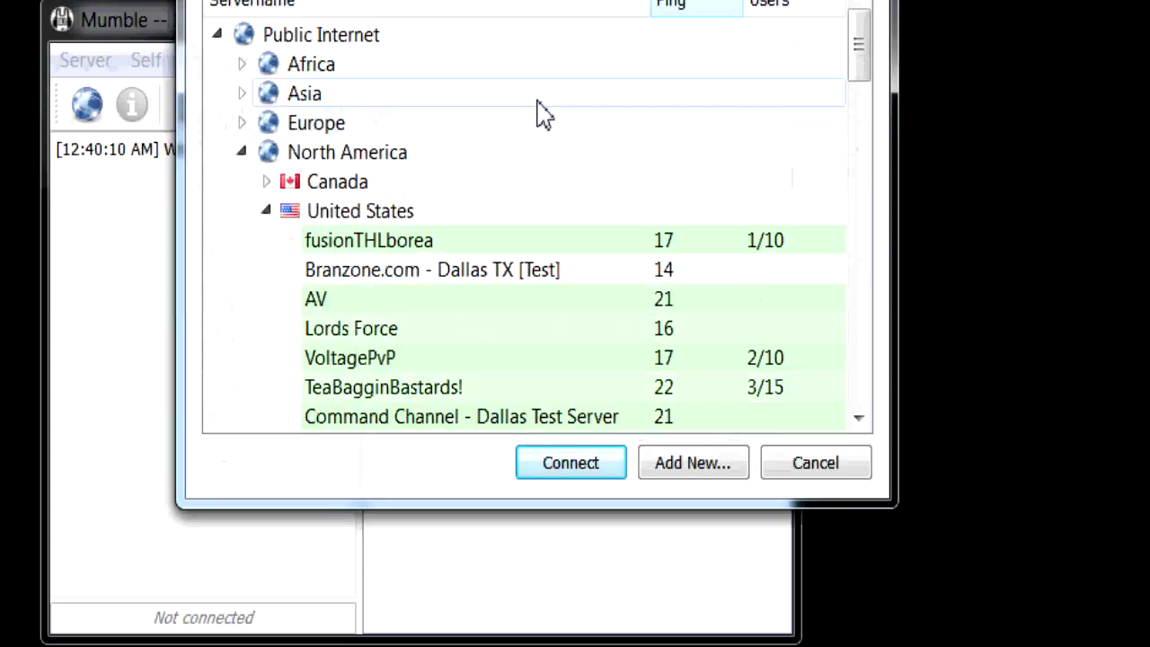
{"action": "left_click", "coordinate": [216, 34]}
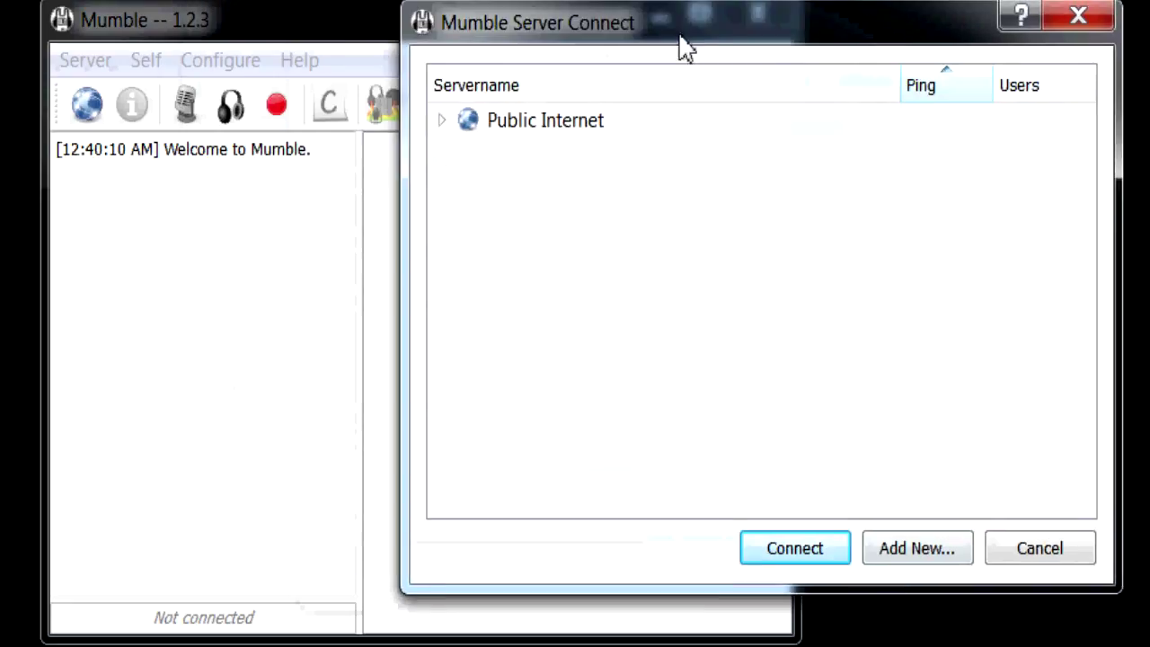
{"action": "left_click_drag", "start_coordinate": [681, 38], "coordinate": [629, 171]}
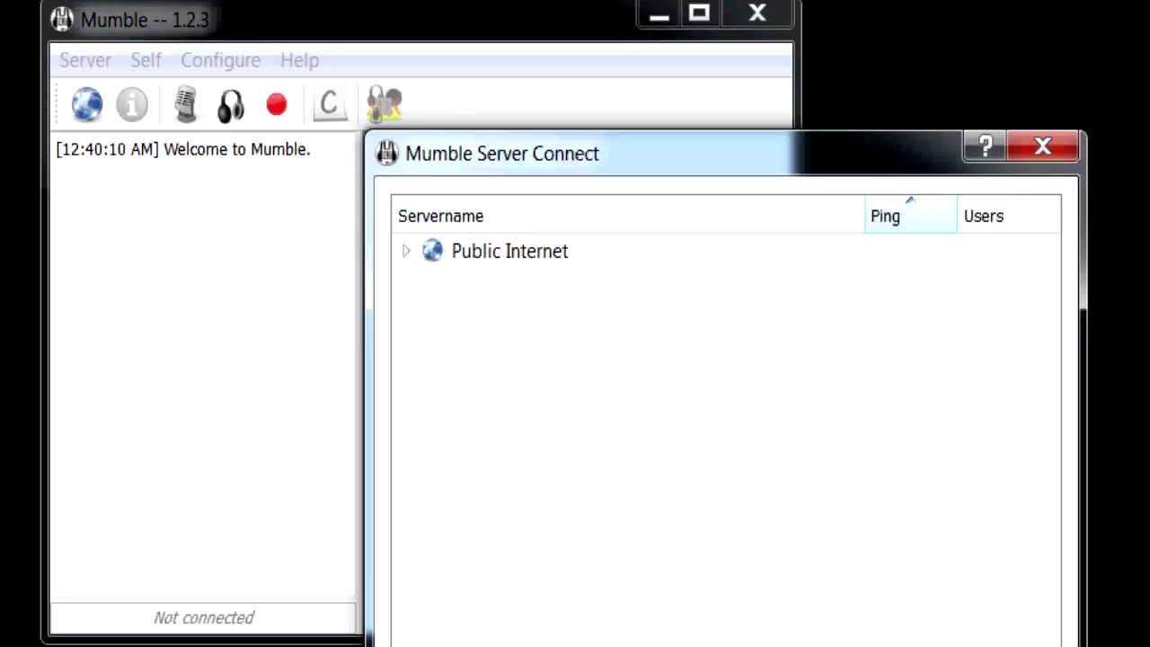
{"action": "key", "text": "Escape"}
Step: Start the Audio Wizard and accept the preset devices, 50 ms output delay, microphone volume and Push To Talk activation
{"action": "left_click", "coordinate": [220, 61]}
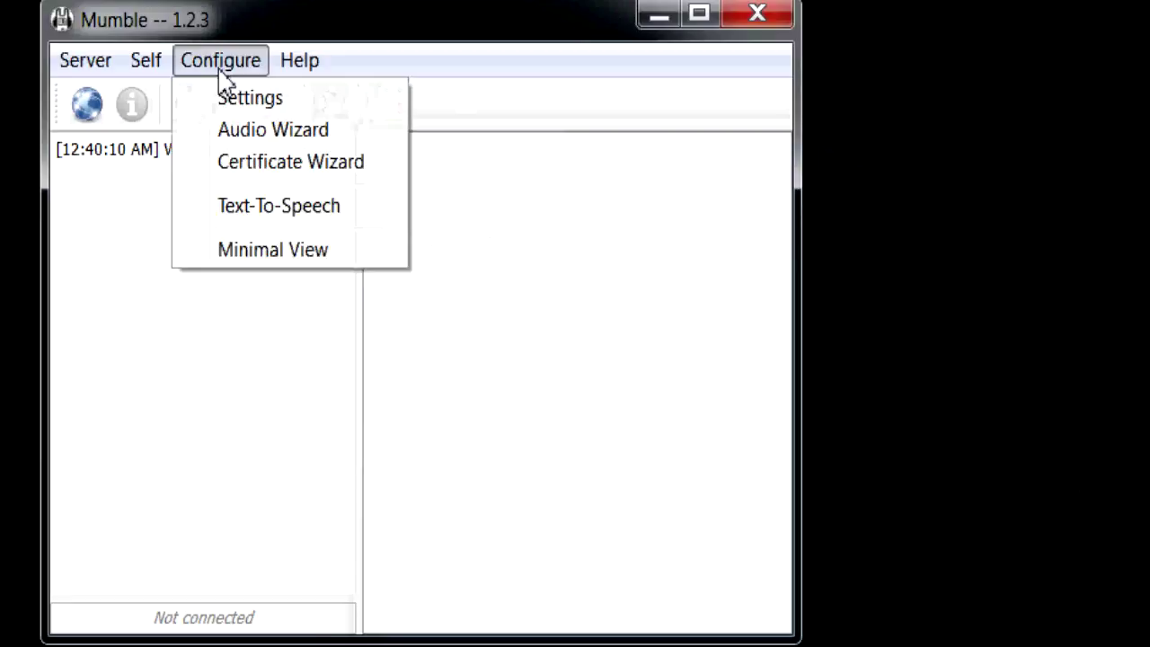
{"action": "left_click", "coordinate": [238, 132]}
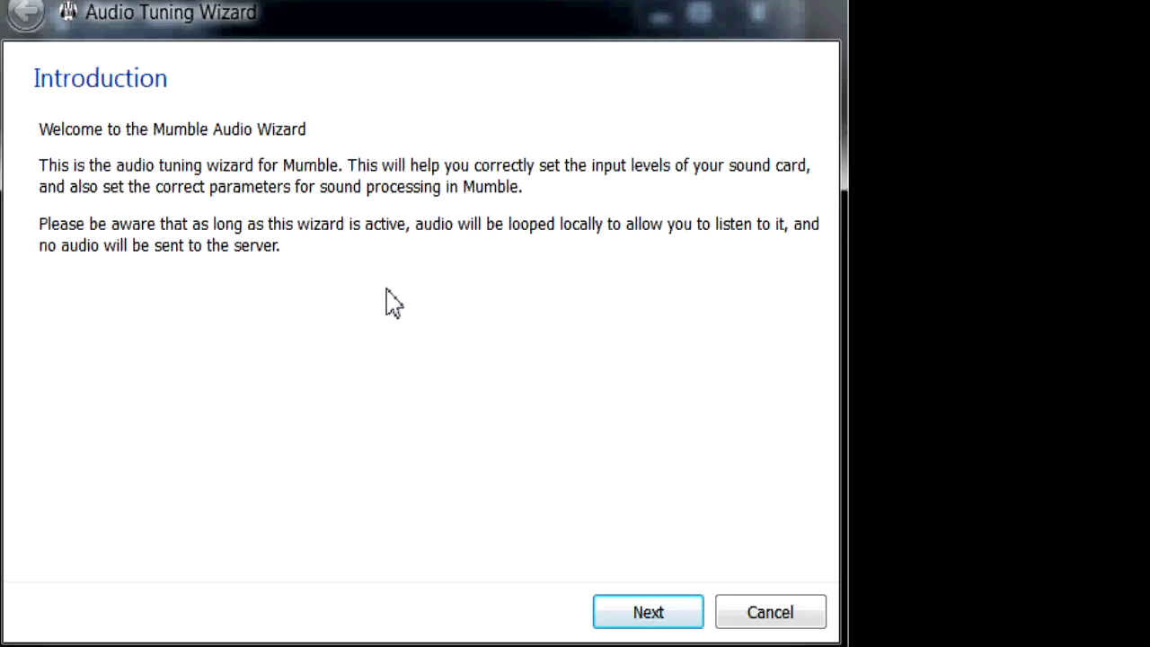
{"action": "left_click", "coordinate": [676, 618]}
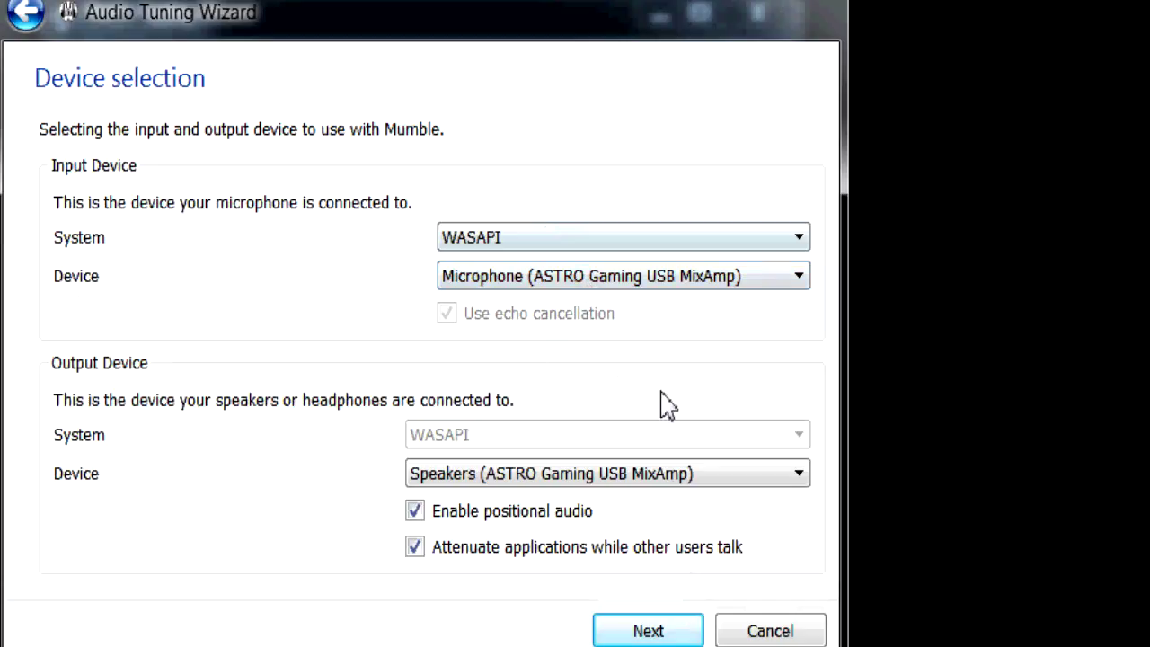
{"action": "left_click", "coordinate": [649, 632]}
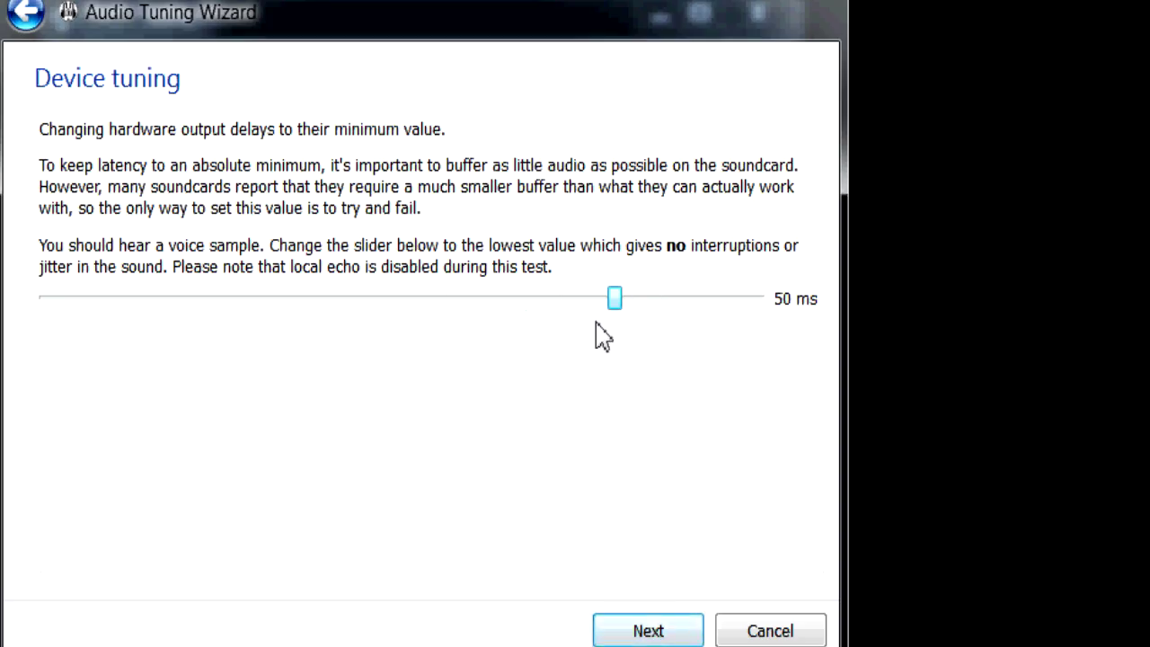
{"action": "left_click", "coordinate": [647, 630]}
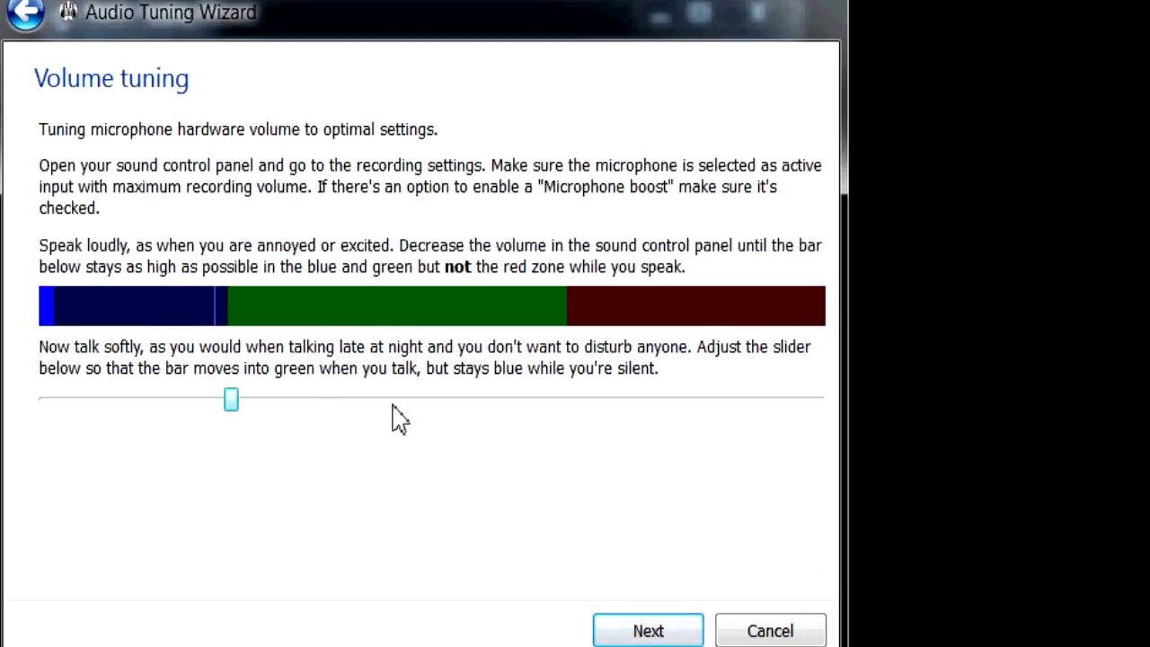
{"action": "left_click", "coordinate": [647, 631]}
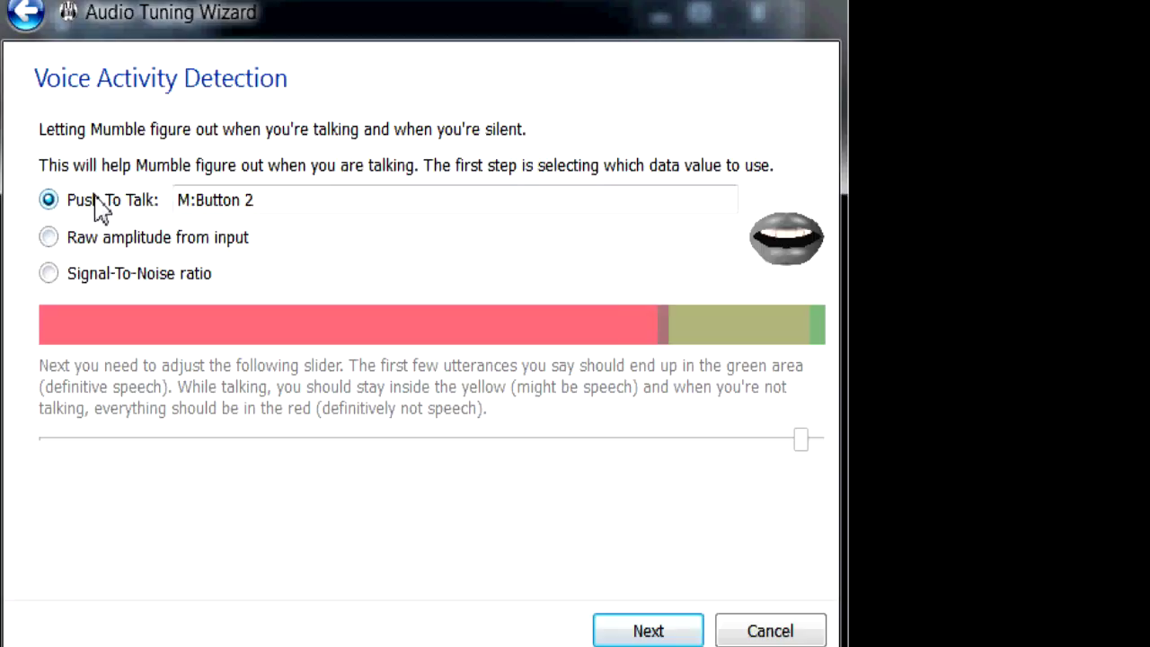
{"action": "left_click", "coordinate": [657, 630]}
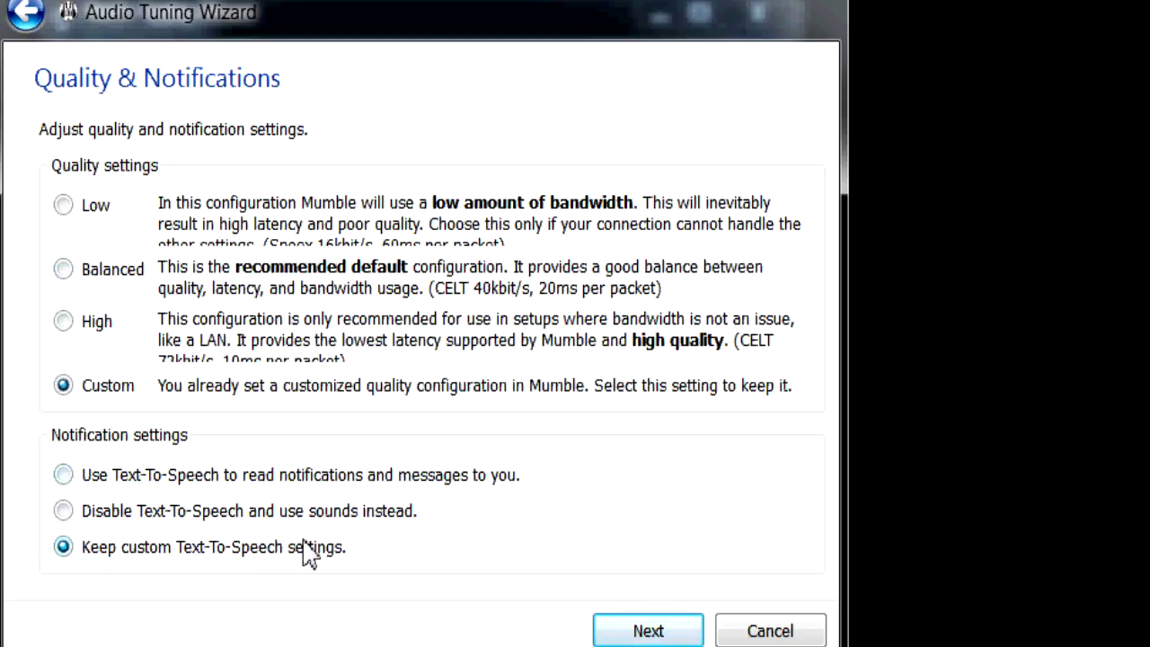
Step: Choose Text-To-Speech for notifications and messages, turn off submitting anonymous statistics, and finish the Audio Wizard
{"action": "left_click", "coordinate": [63, 475]}
{"action": "left_click", "coordinate": [655, 630]}
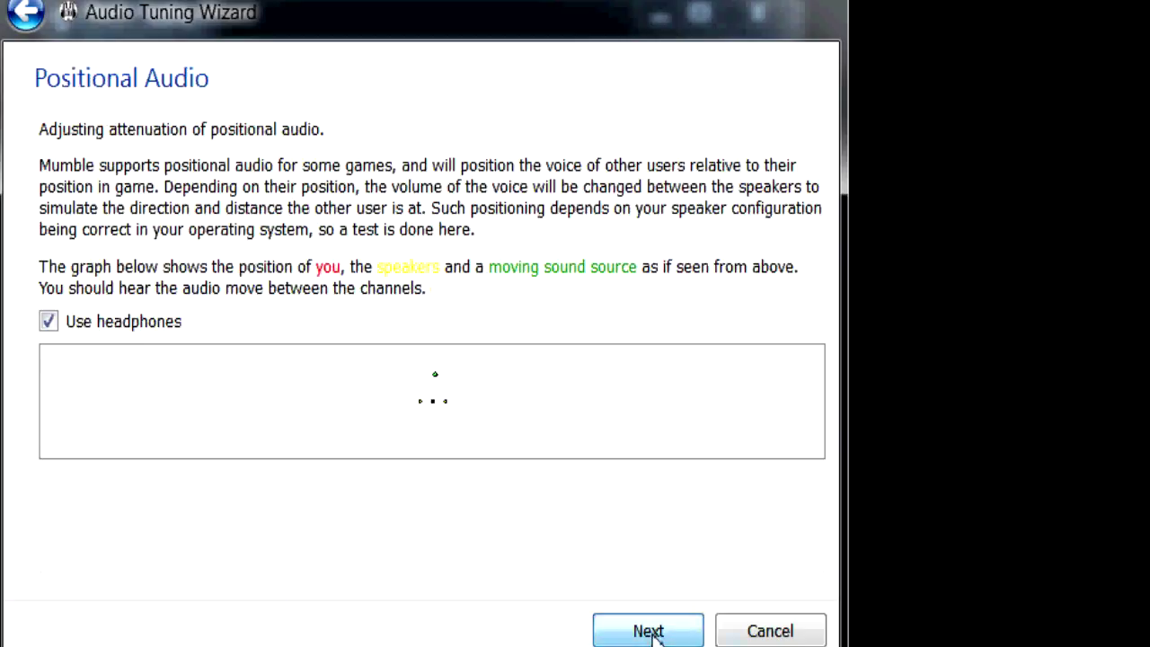
{"action": "left_click", "coordinate": [649, 632]}
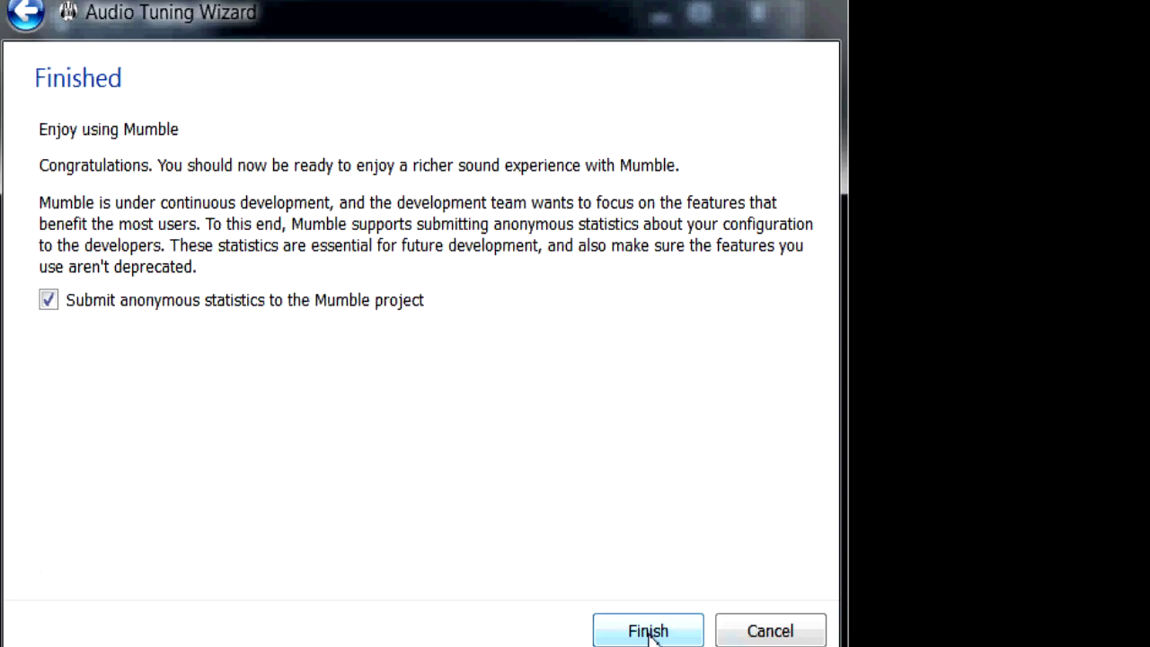
{"action": "left_click", "coordinate": [212, 304]}
{"action": "left_click", "coordinate": [667, 631]}
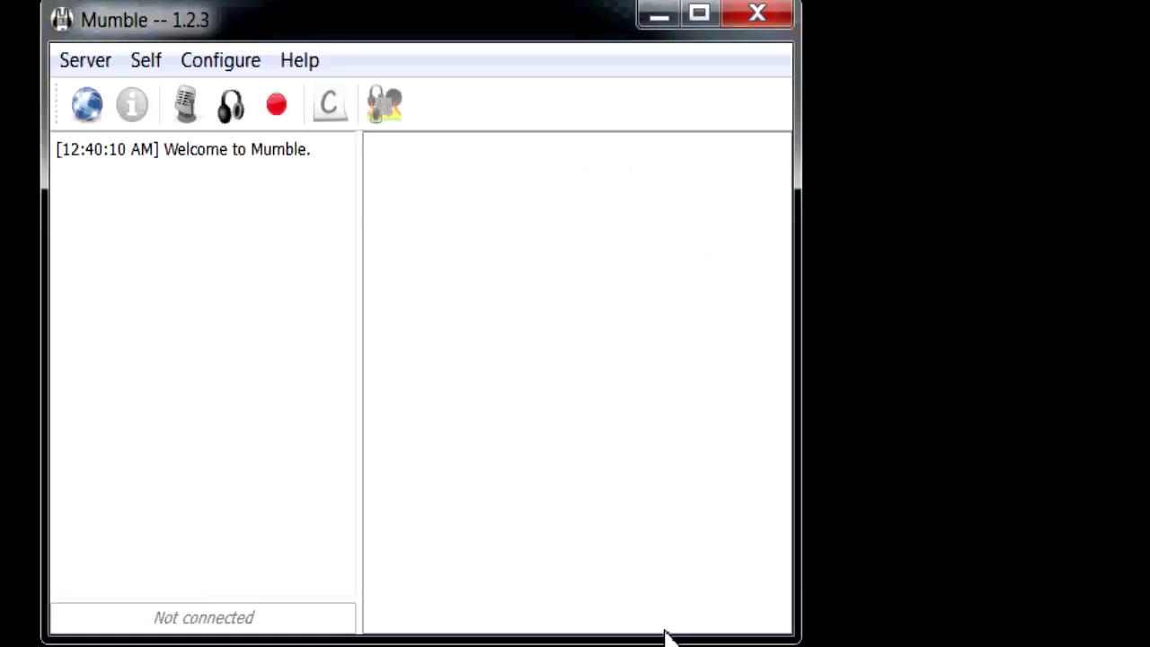
Step: Open the Mumble settings and set the audio input's transmit mode to Continuous
{"action": "left_click", "coordinate": [220, 60]}
{"action": "left_click", "coordinate": [337, 217]}
{"action": "left_click", "coordinate": [218, 61]}
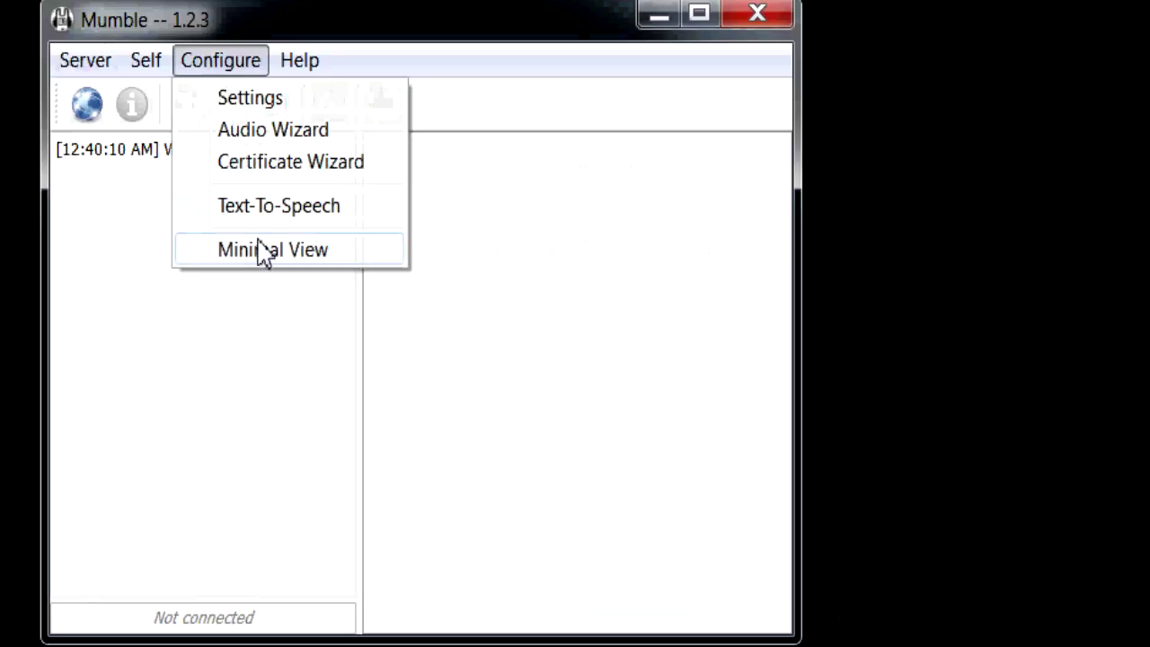
{"action": "left_click", "coordinate": [263, 102]}
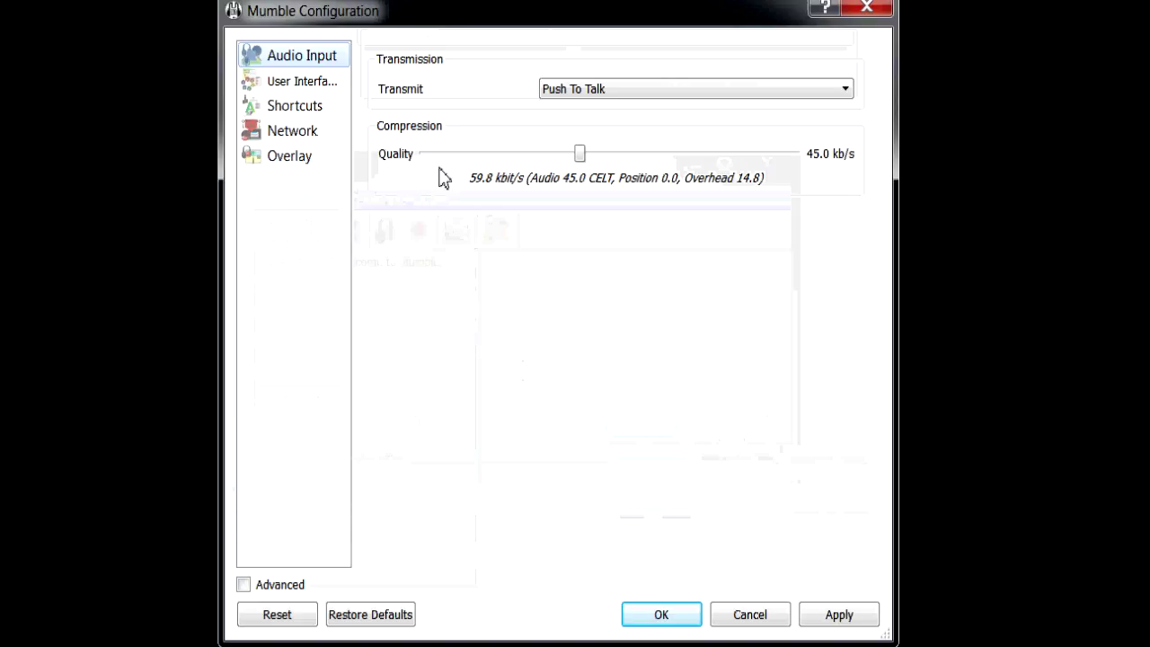
{"action": "left_click", "coordinate": [808, 90]}
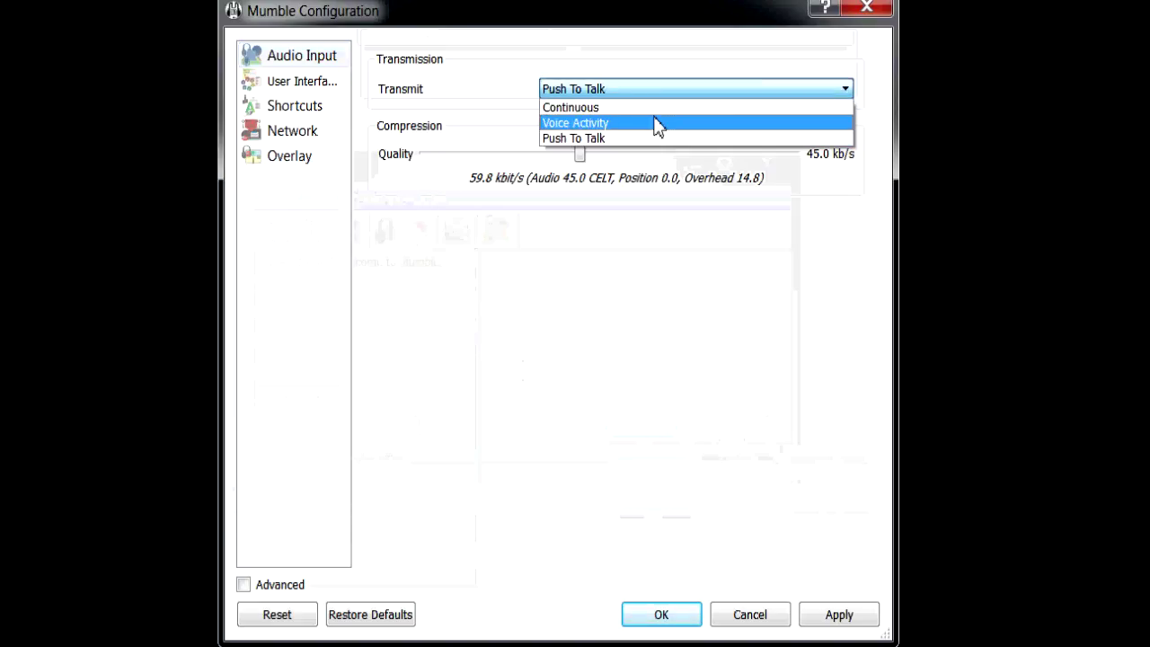
{"action": "left_click", "coordinate": [649, 106]}
Step: Remove the existing Push-to-Talk entry from the shortcuts
{"action": "left_click", "coordinate": [294, 106]}
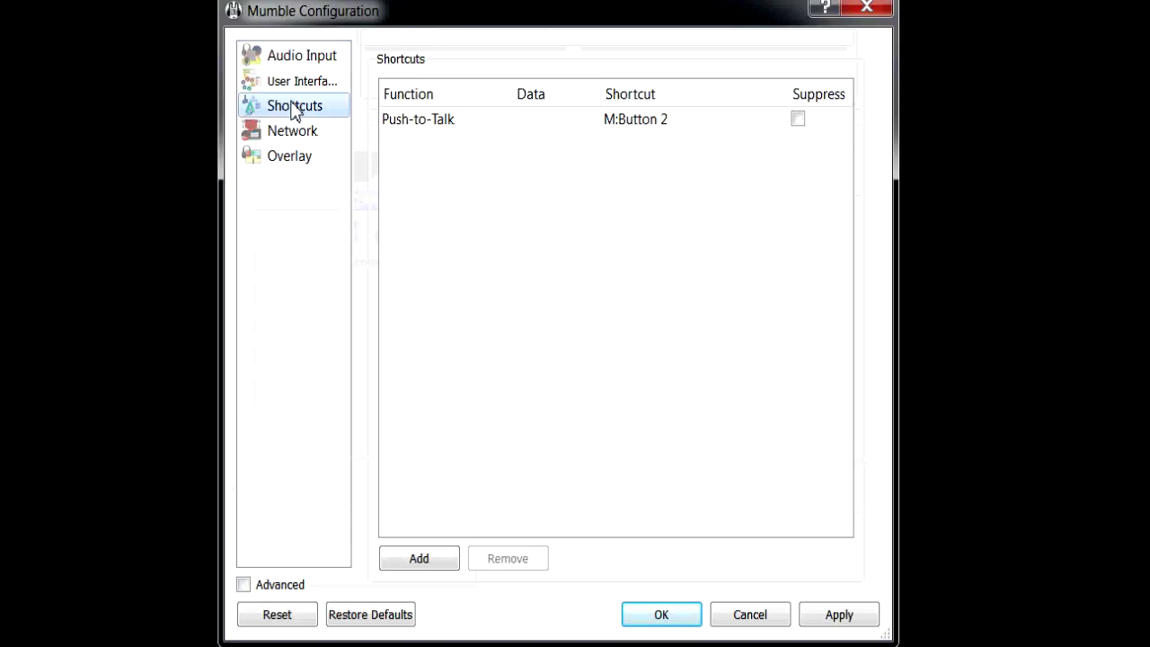
{"action": "left_click", "coordinate": [469, 122]}
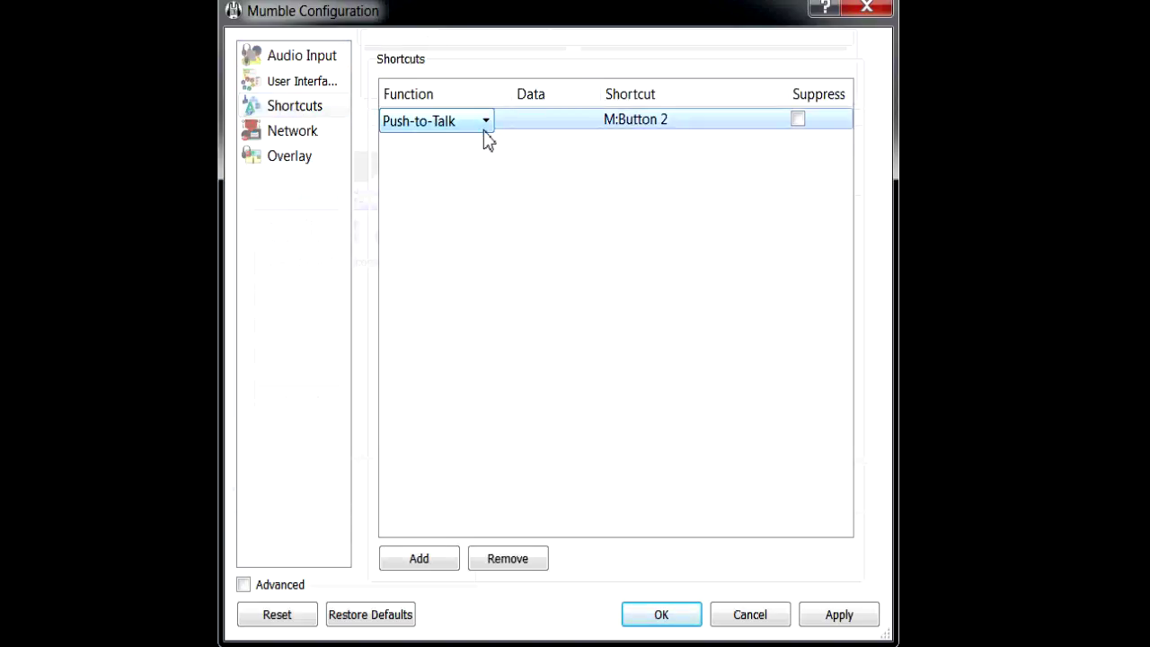
{"action": "left_click", "coordinate": [520, 559]}
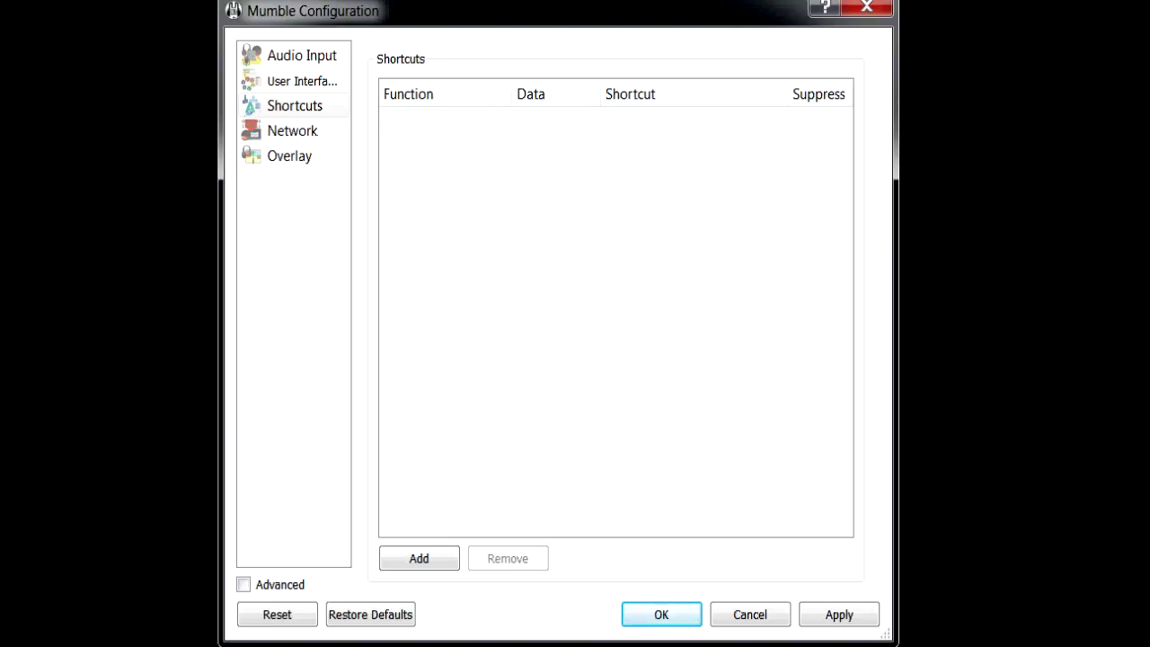
Step: Add a Push-to-Talk shortcut assigned to the middle mouse button (M:Button 2), then apply and save the configuration
{"action": "left_click", "coordinate": [434, 564]}
{"action": "left_click", "coordinate": [470, 123]}
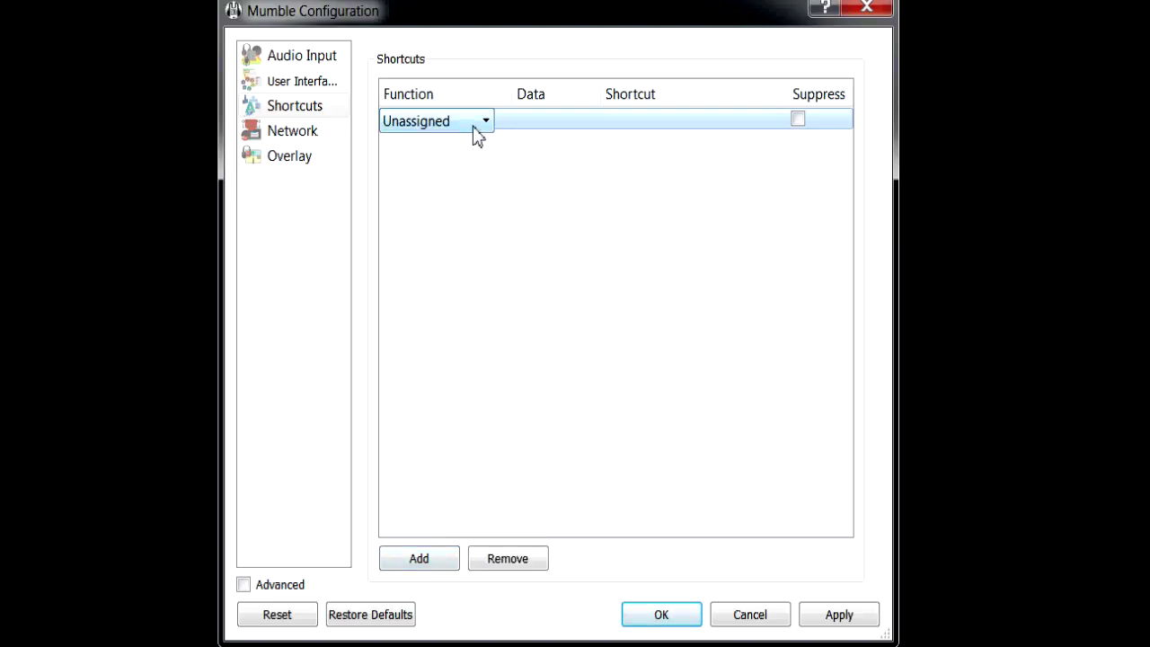
{"action": "left_click", "coordinate": [474, 126]}
{"action": "left_click", "coordinate": [452, 165]}
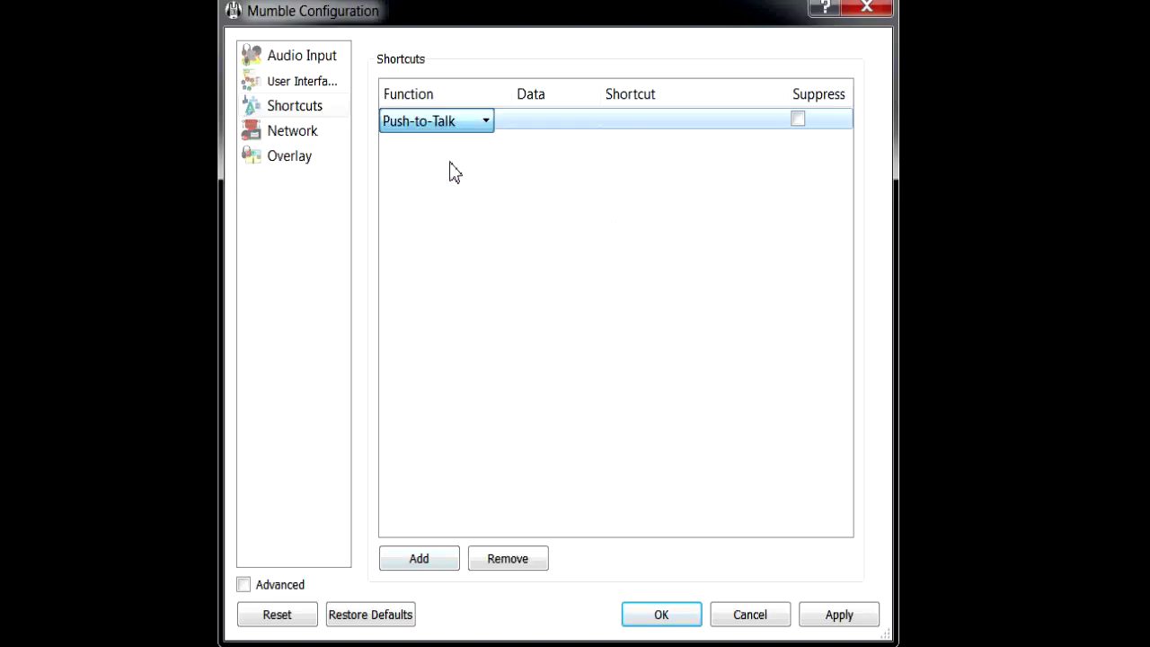
{"action": "left_click", "coordinate": [685, 124]}
{"action": "middle_click", "coordinate": [683, 125]}
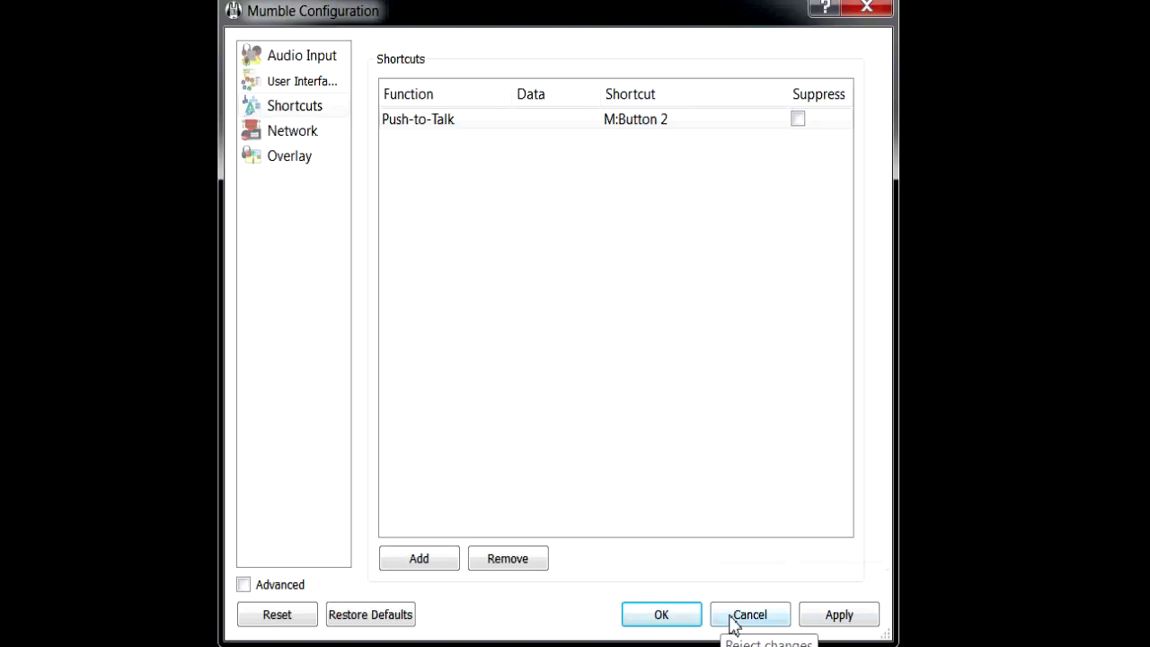
{"action": "left_click", "coordinate": [843, 618]}
{"action": "left_click", "coordinate": [662, 616]}
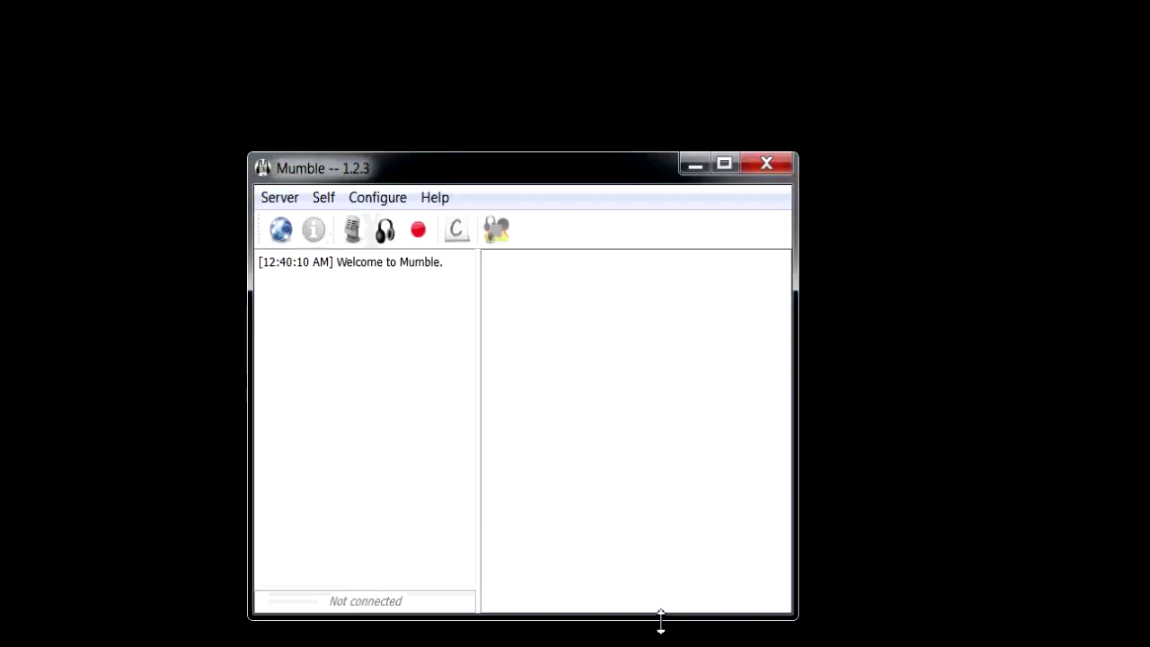
Step: Open the server connection window and collapse the Public Internet list
{"action": "left_click", "coordinate": [208, 39]}
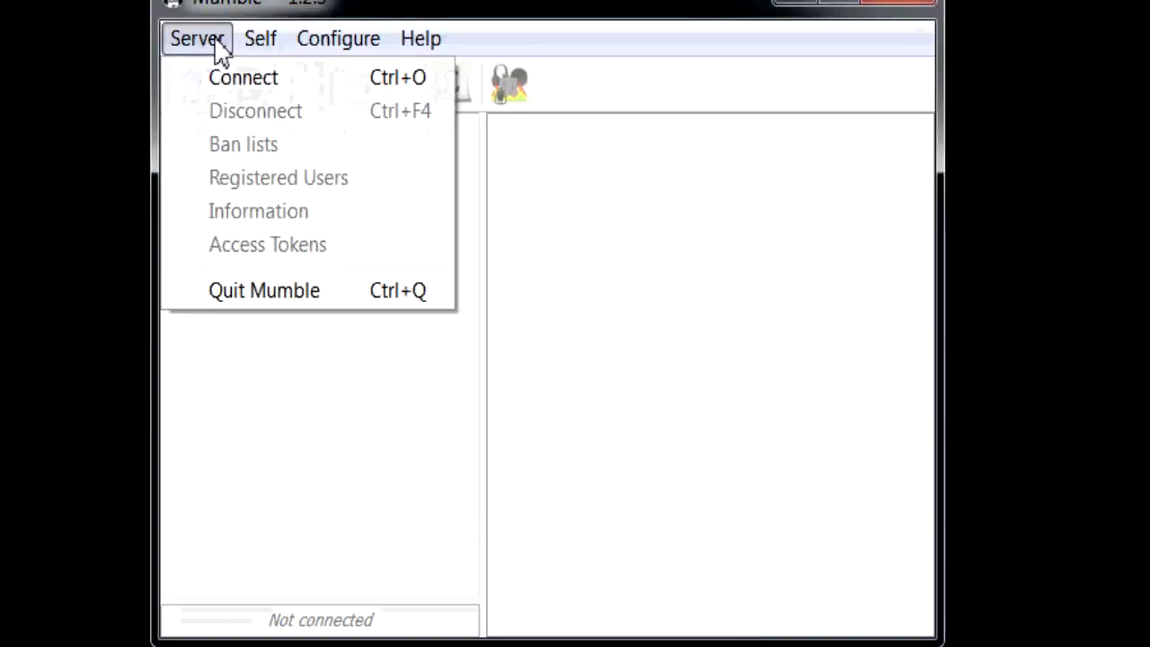
{"action": "left_click", "coordinate": [238, 78]}
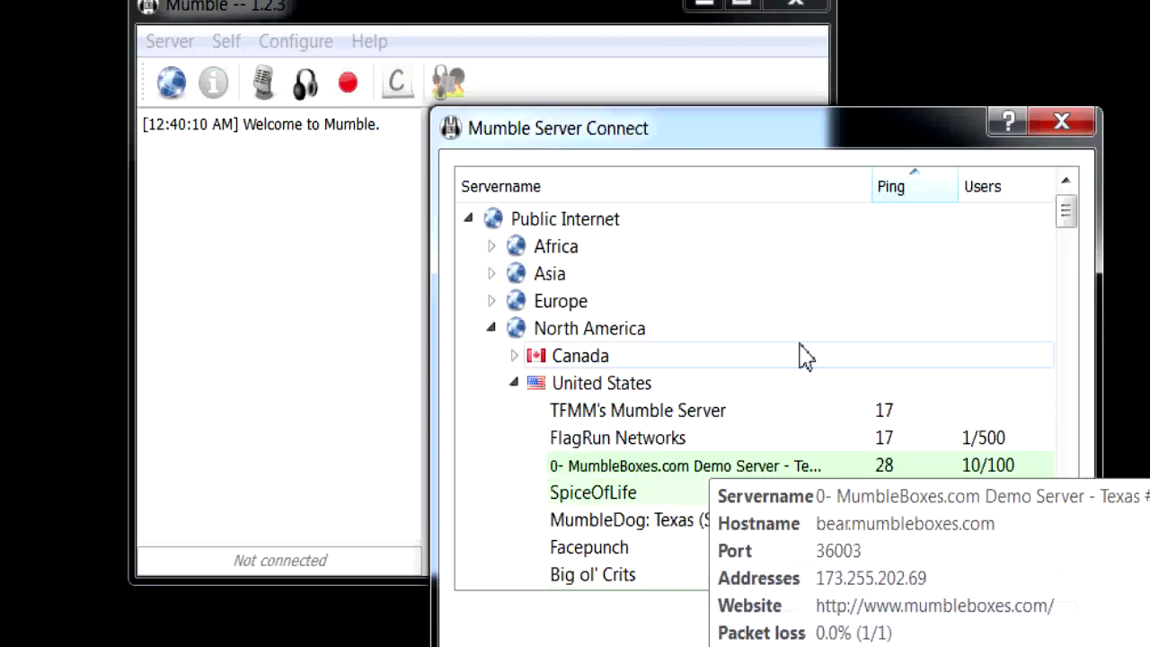
{"action": "left_click", "coordinate": [469, 220]}
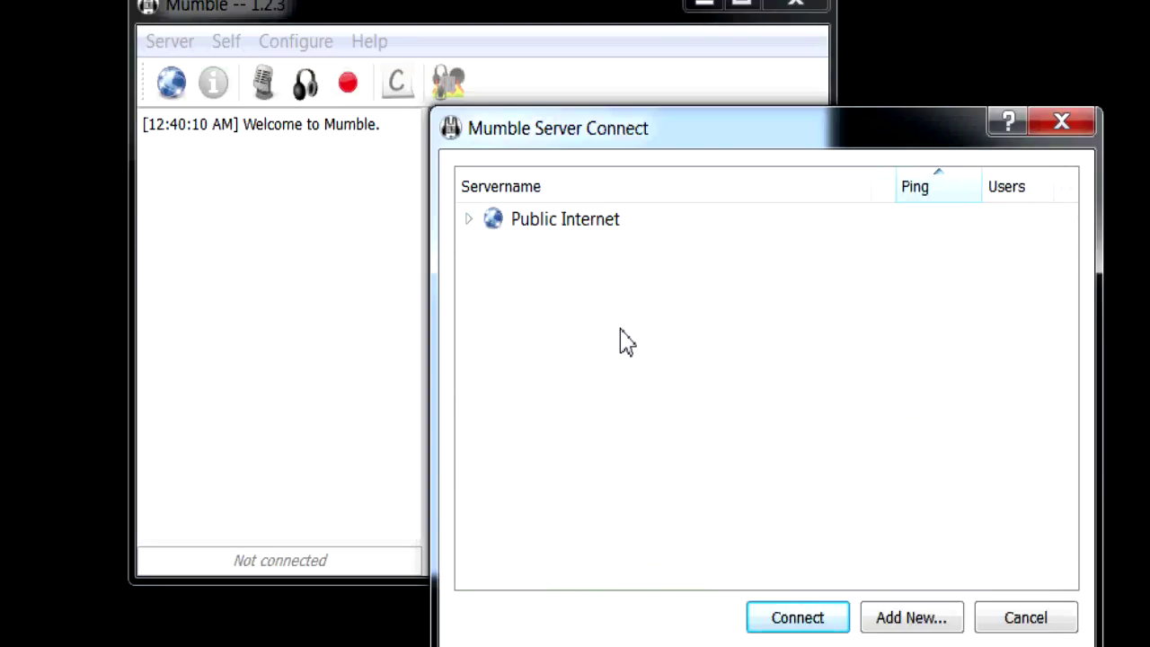
Step: Add a server labelled My Server with the address mumble104.gotmumble.com and the username Ohkee
{"action": "left_click", "coordinate": [939, 632]}
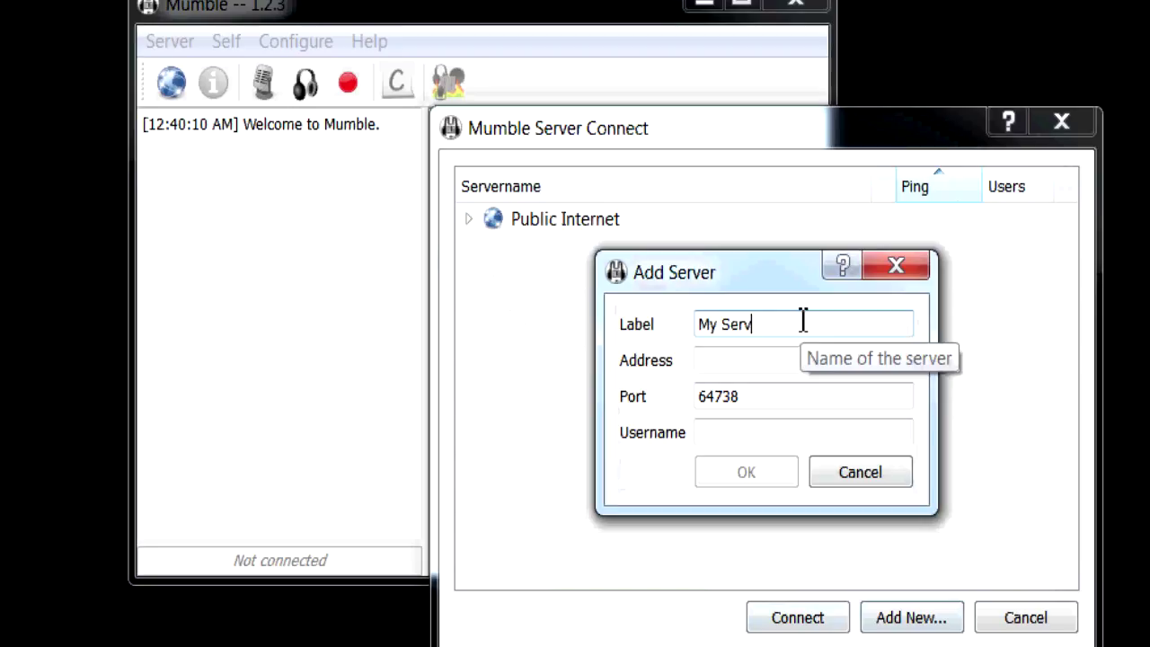
{"action": "key", "text": "Tab"}
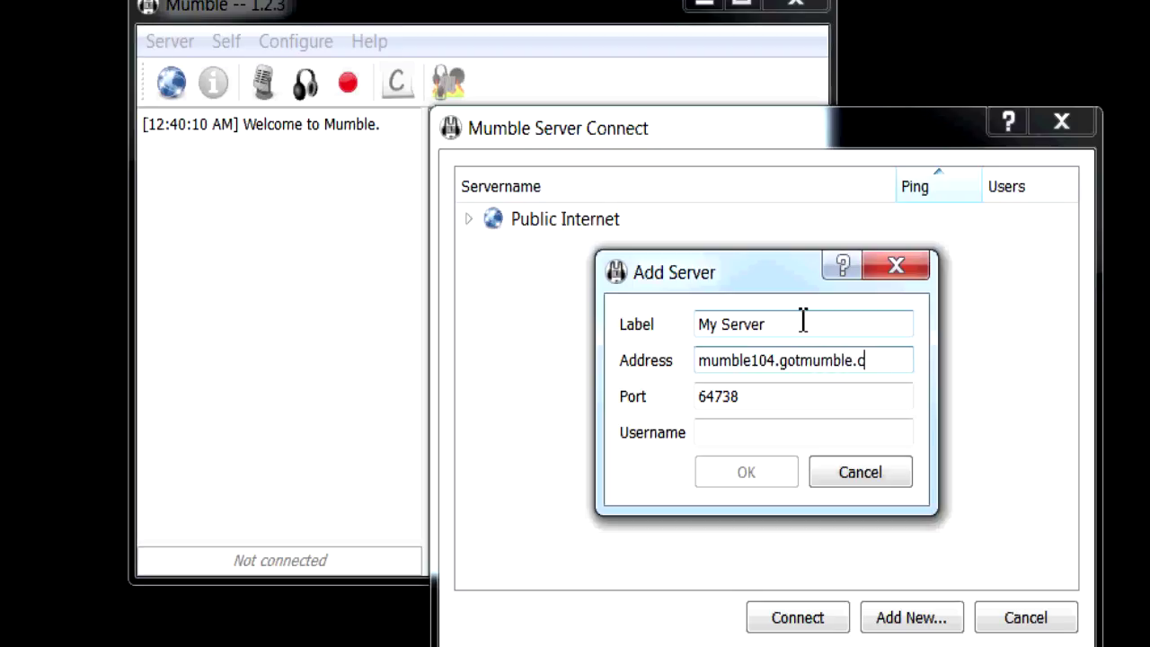
{"action": "left_click", "coordinate": [759, 439]}
{"action": "type", "text": "Ohkee"}
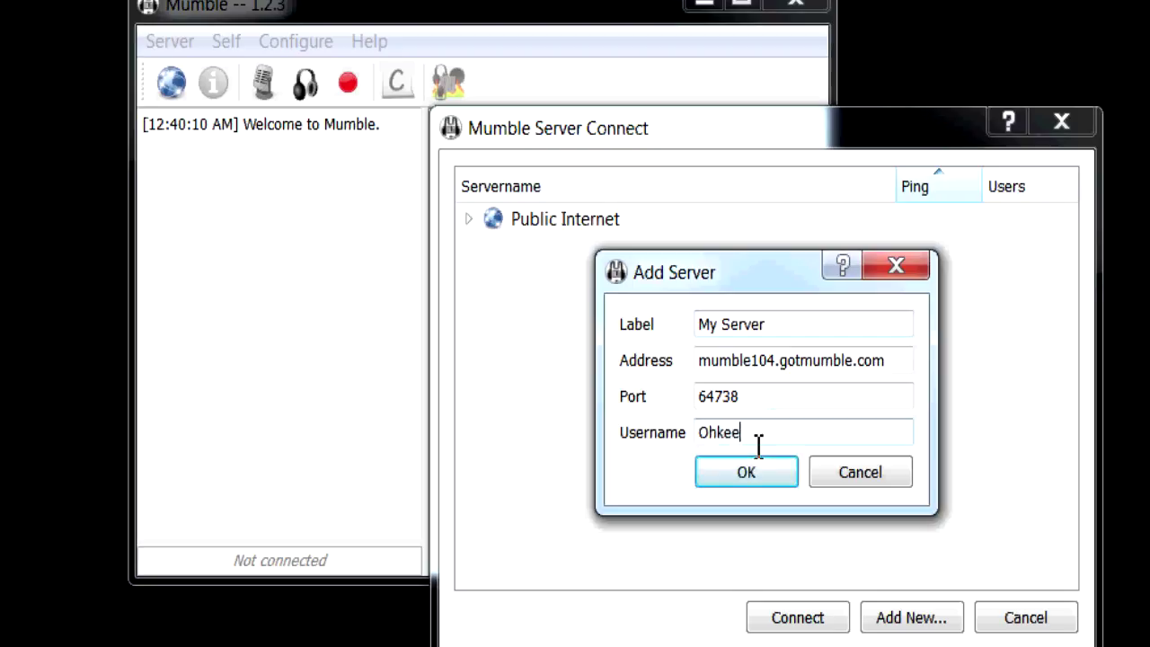
{"action": "left_click", "coordinate": [746, 476]}
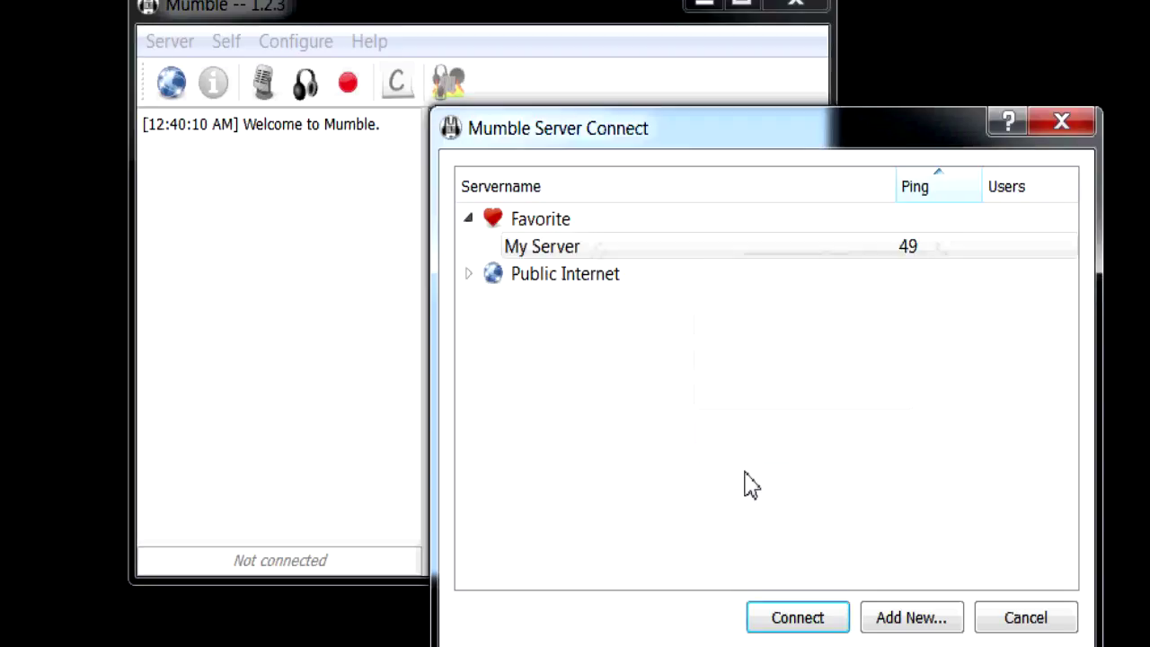
Step: Connect to My Server from the Favorite list
{"action": "left_click", "coordinate": [685, 256]}
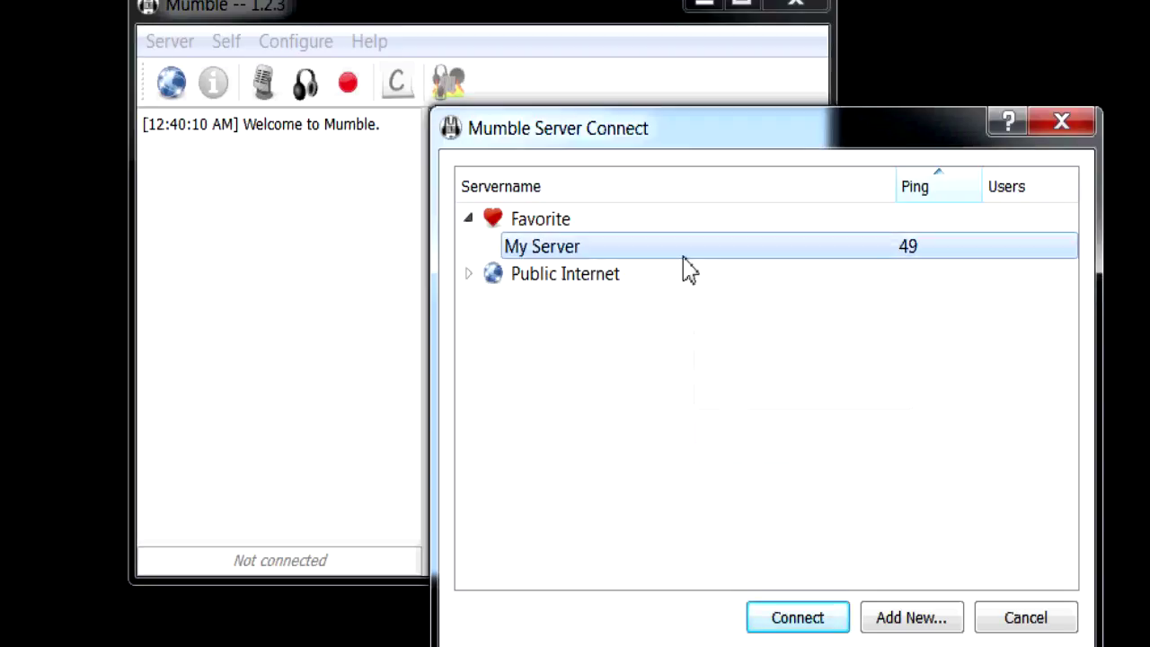
{"action": "left_click", "coordinate": [797, 618]}
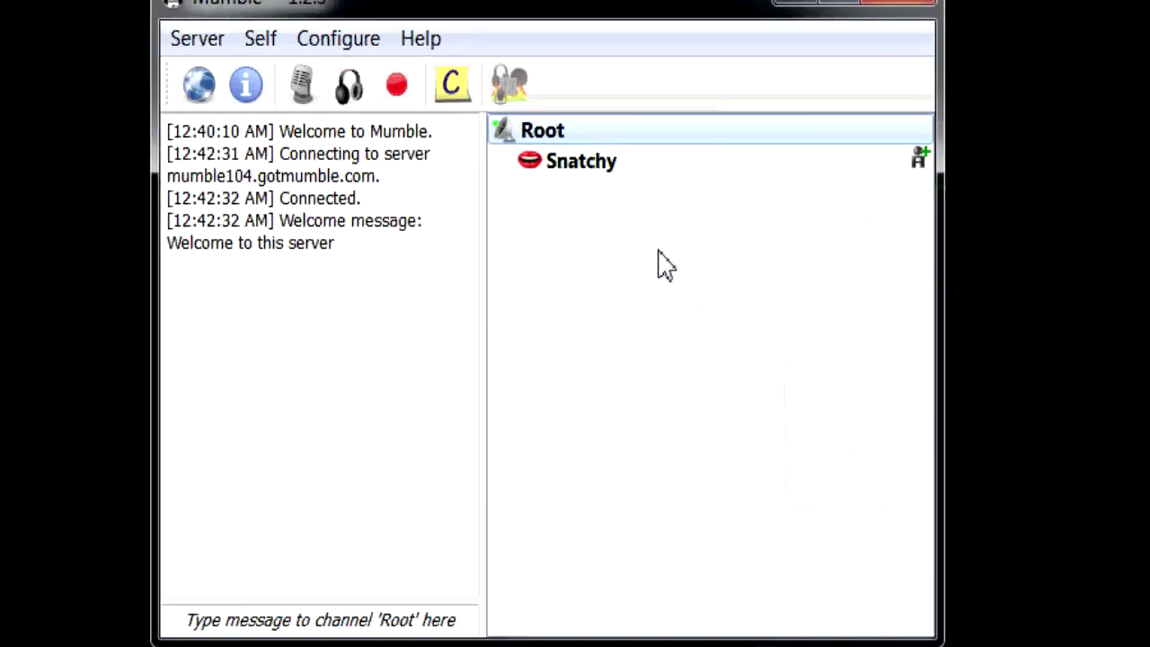